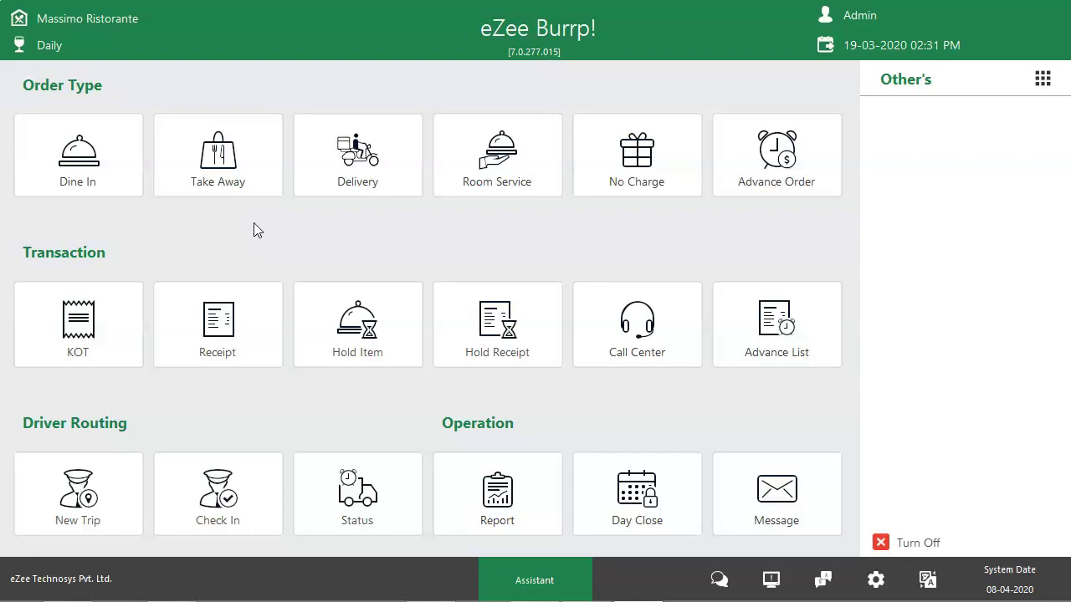
- Pick Take Away as the order type on the home dashboard
{"action": "left_click", "coordinate": [270, 171]}
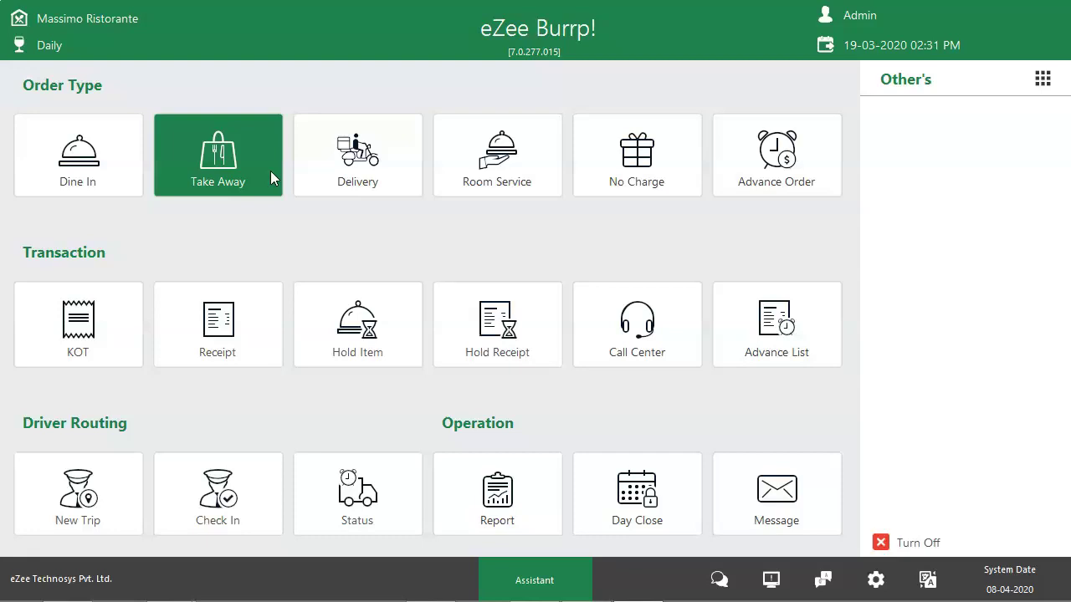
{"action": "left_click", "coordinate": [276, 177]}
- Start a Take Away receipt with 1 adult entered in Order Information
{"action": "left_click", "coordinate": [228, 159]}
{"action": "left_click", "coordinate": [258, 155]}
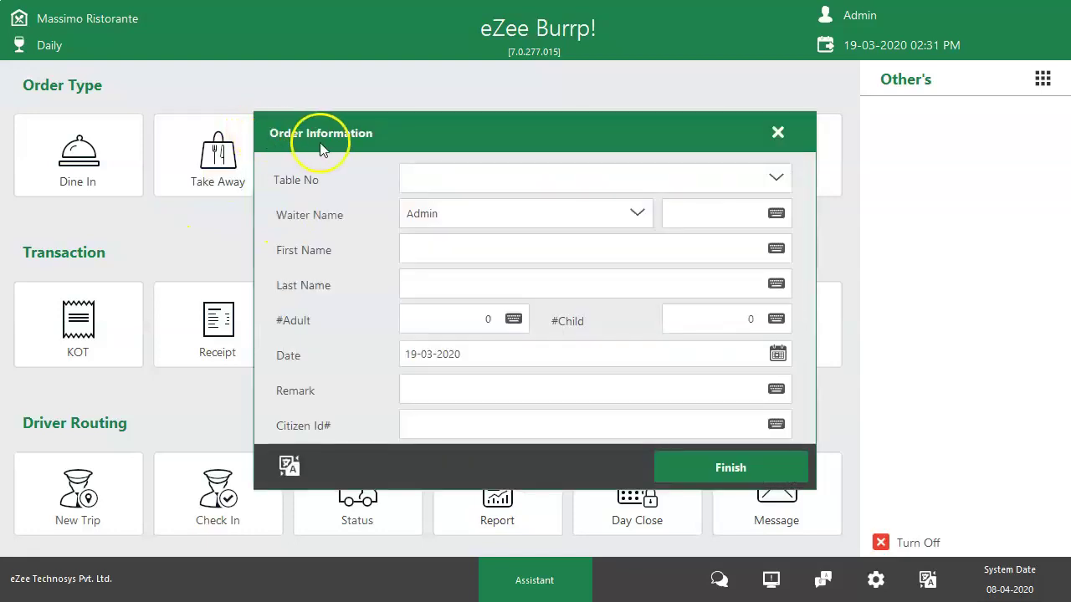
{"action": "left_click", "coordinate": [511, 322]}
{"action": "left_click", "coordinate": [419, 253]}
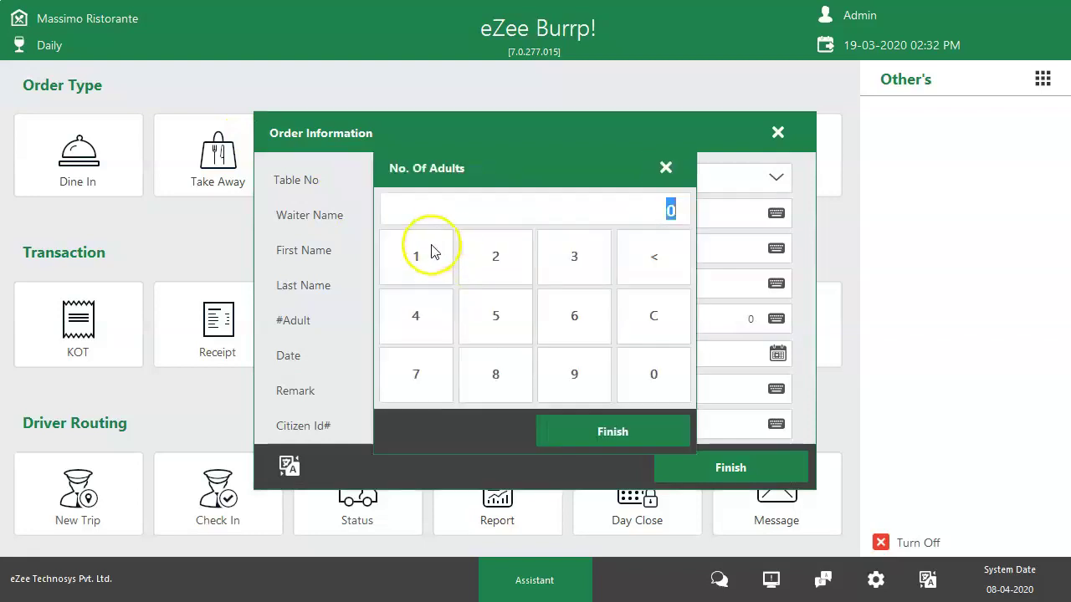
{"action": "left_click", "coordinate": [650, 423]}
{"action": "left_click", "coordinate": [700, 468]}
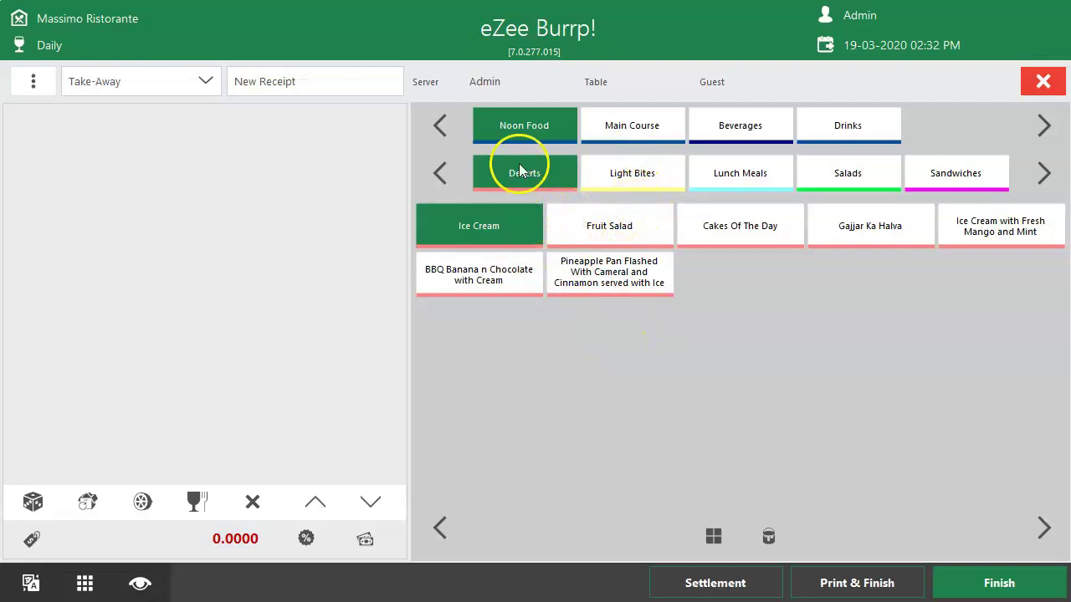
- Browse Main Course > International BBQ and cancel the T-Bone Steak entry
{"action": "left_click", "coordinate": [619, 172]}
{"action": "left_click", "coordinate": [627, 129]}
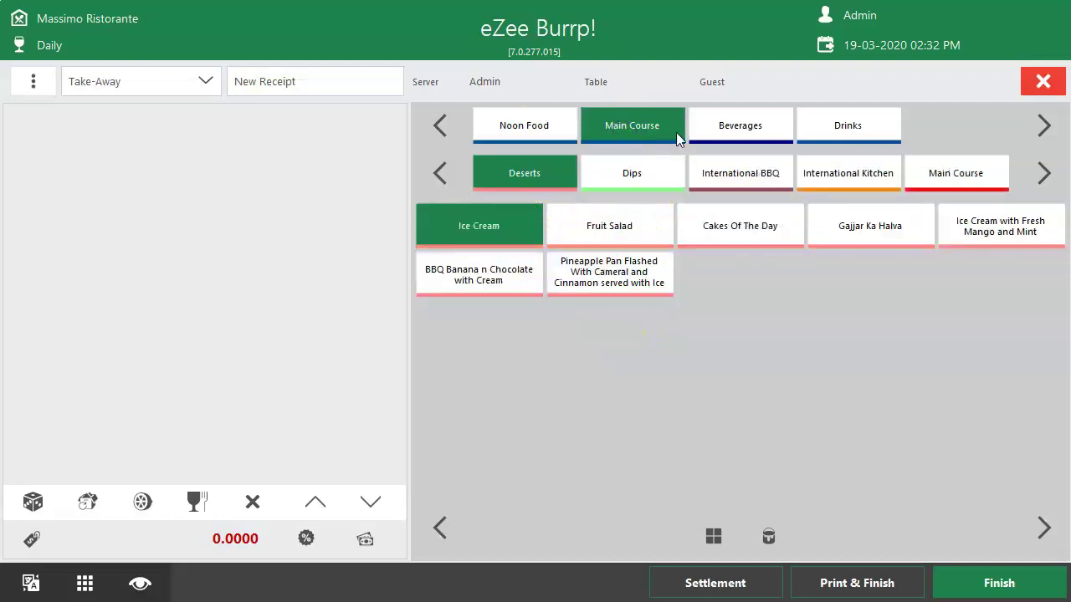
{"action": "left_click", "coordinate": [724, 174]}
{"action": "left_click", "coordinate": [739, 231]}
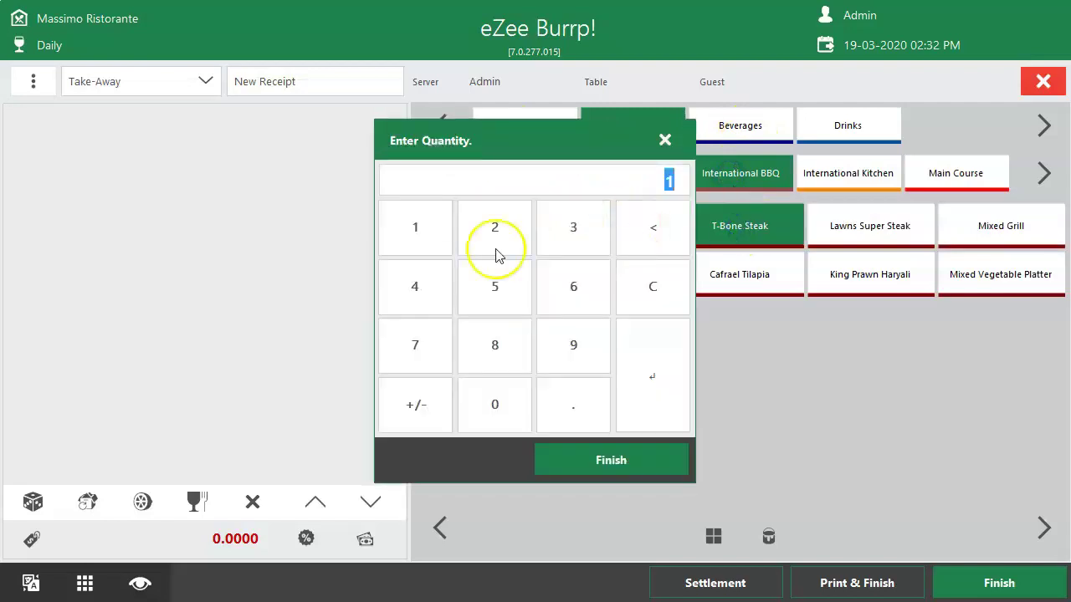
{"action": "left_click", "coordinate": [494, 256]}
{"action": "left_click", "coordinate": [605, 452]}
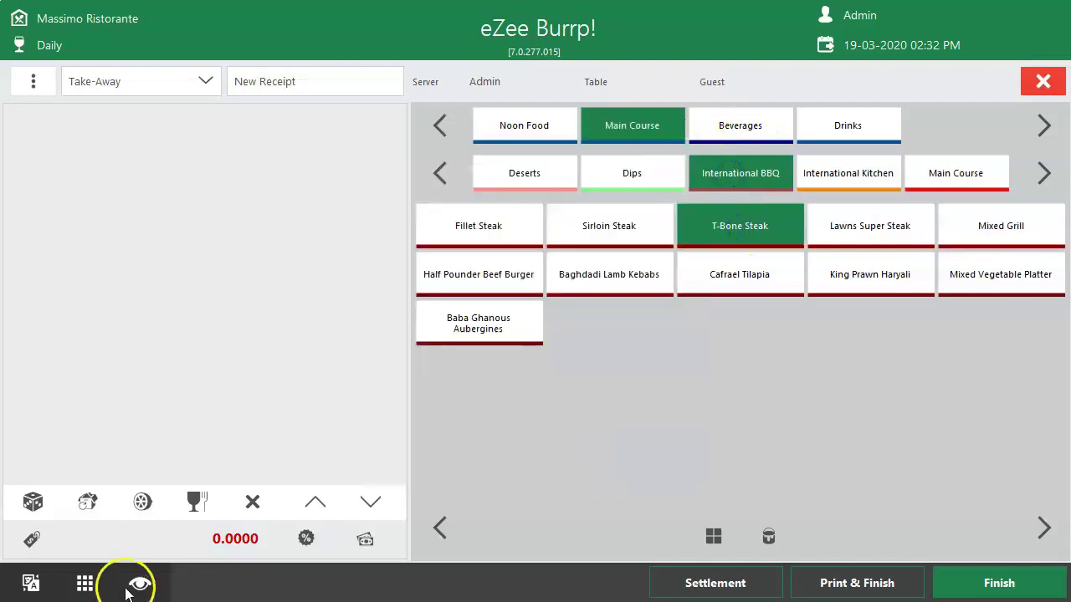
{"action": "left_click", "coordinate": [1040, 81]}
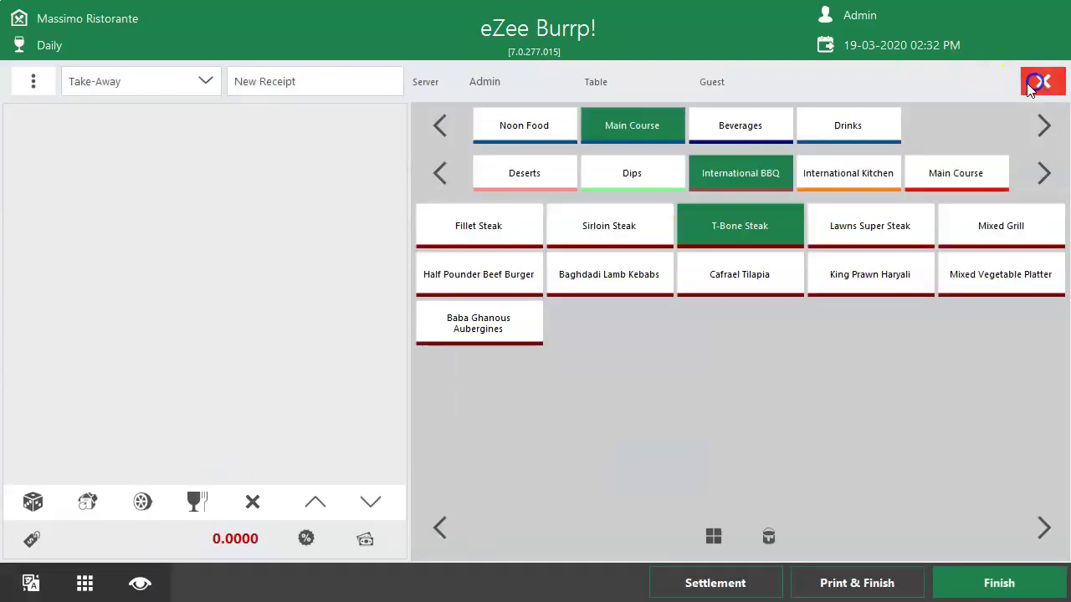
- Switch the item display to Retail View and activate the item search
{"action": "left_click", "coordinate": [140, 583]}
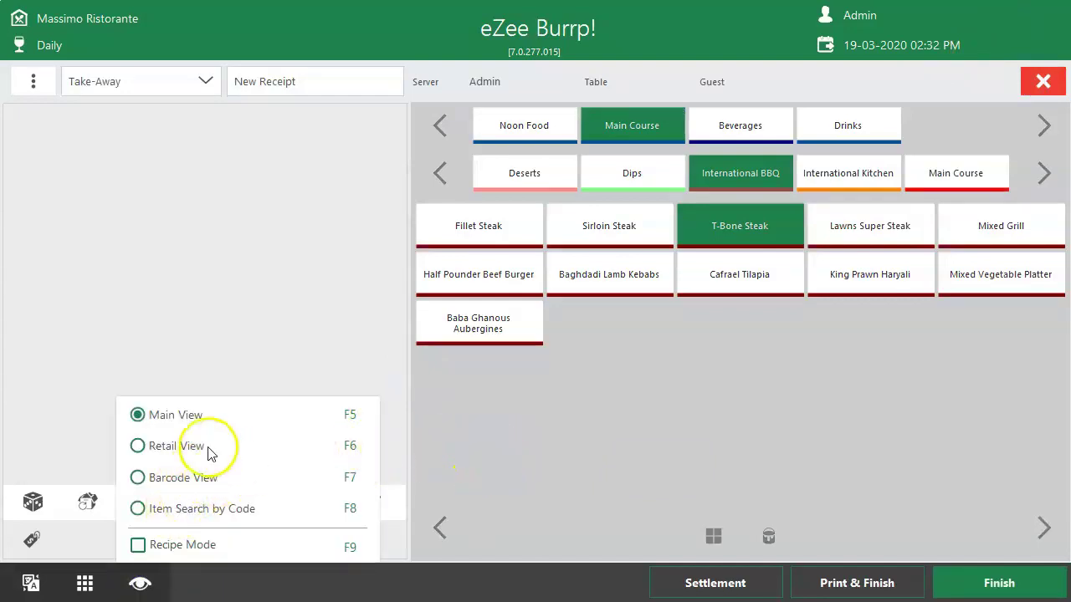
{"action": "left_click", "coordinate": [179, 446]}
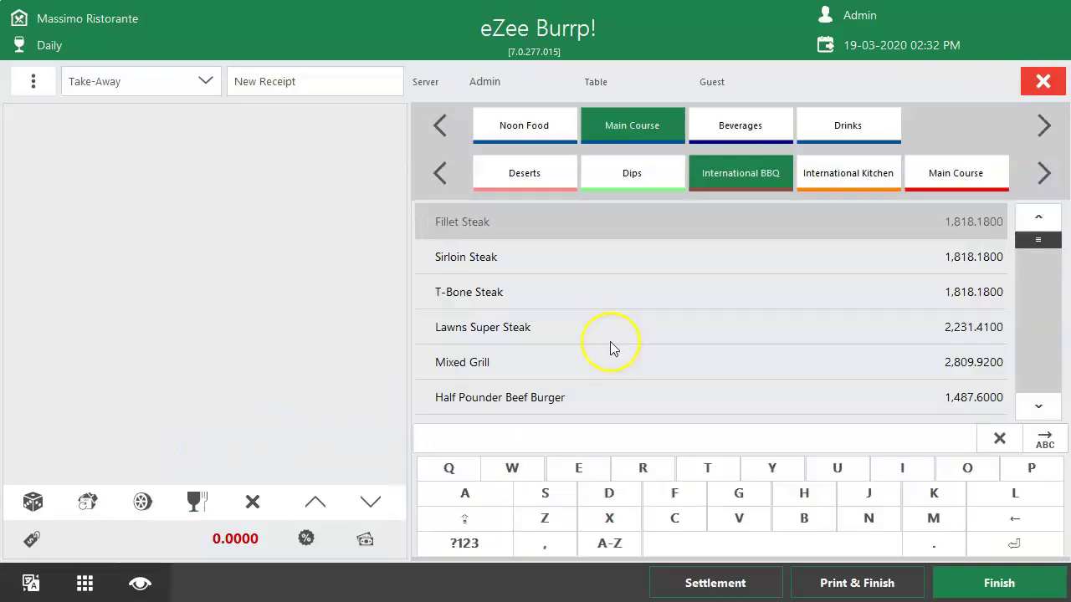
{"action": "left_click", "coordinate": [516, 438]}
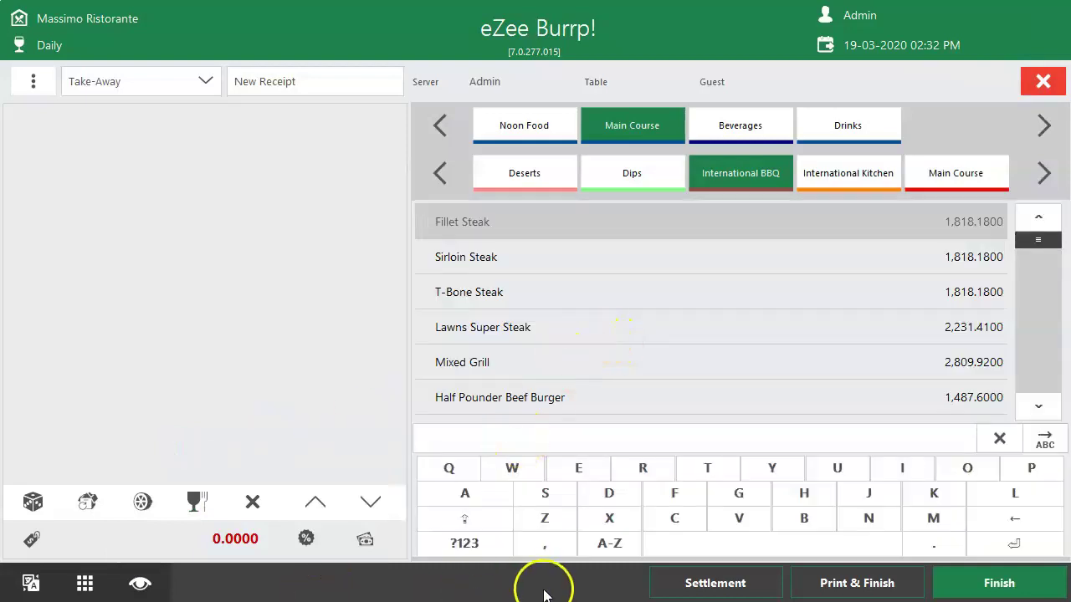
- Search 'pizz', add 2 Regular Pizza, then clear the search
{"action": "type", "text": "pizz"}
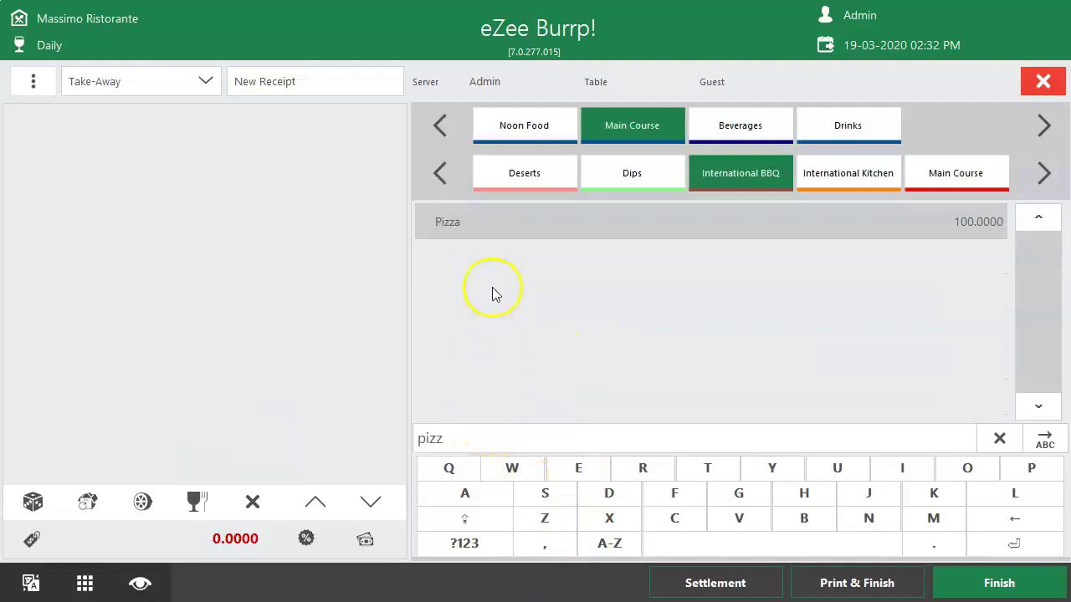
{"action": "left_click", "coordinate": [481, 231]}
{"action": "left_click", "coordinate": [523, 227]}
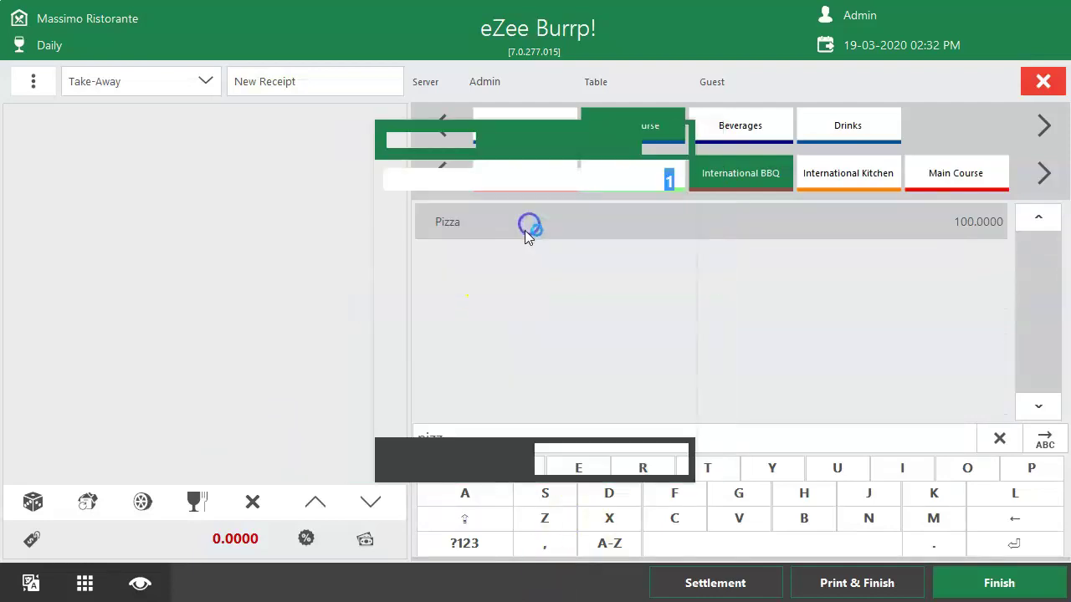
{"action": "left_click", "coordinate": [495, 235]}
{"action": "left_click", "coordinate": [610, 459]}
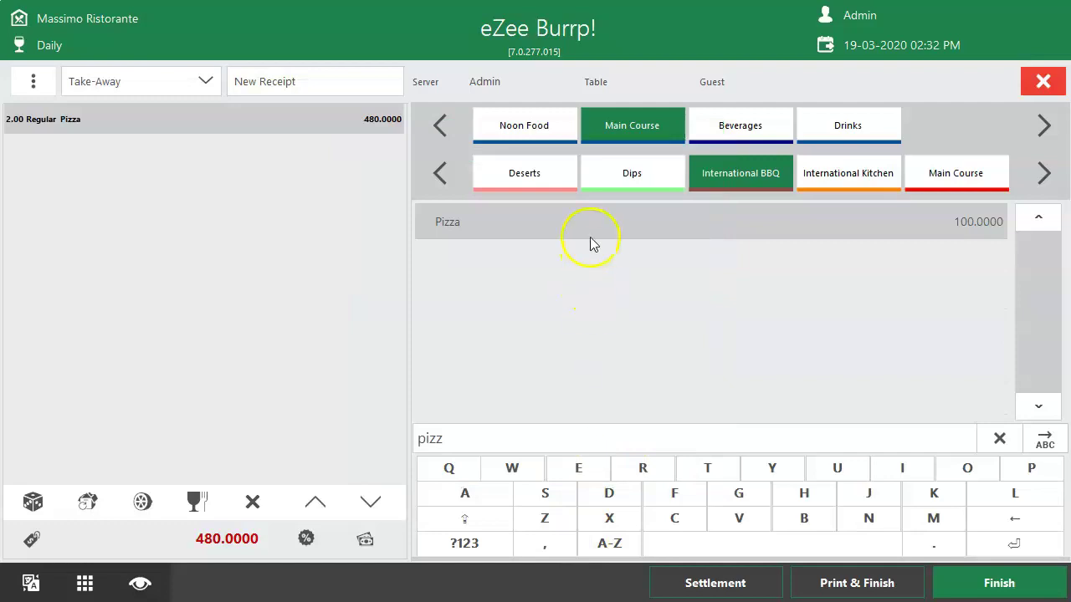
{"action": "left_click", "coordinate": [987, 438]}
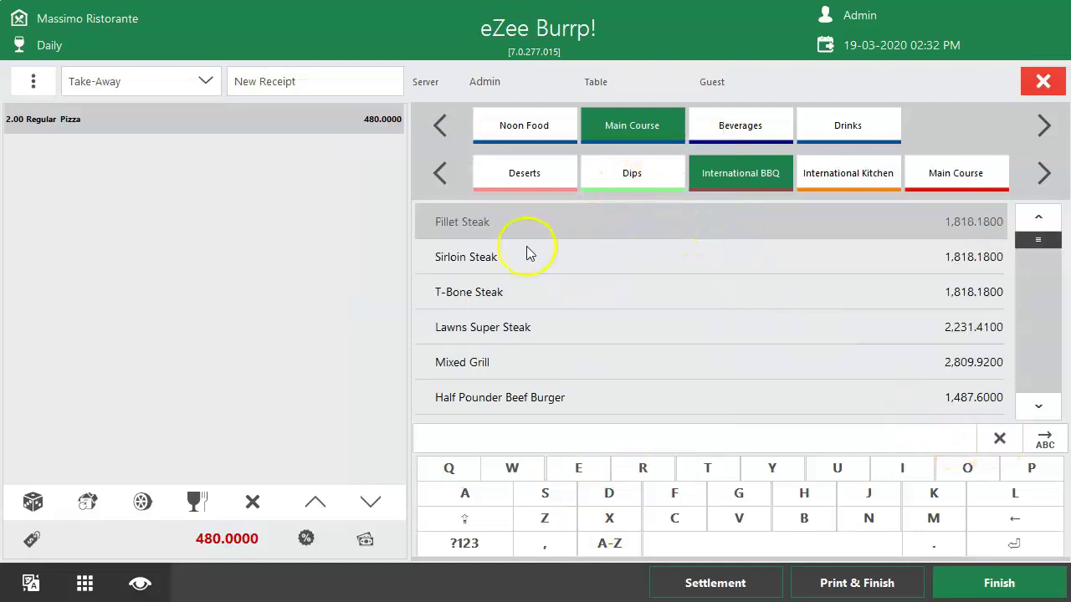
{"action": "left_click", "coordinate": [511, 258]}
- Add 2 Sirloin Steak, passing through the sauce and accompaniment modifier groups
{"action": "left_click", "coordinate": [509, 249]}
{"action": "left_click", "coordinate": [626, 464]}
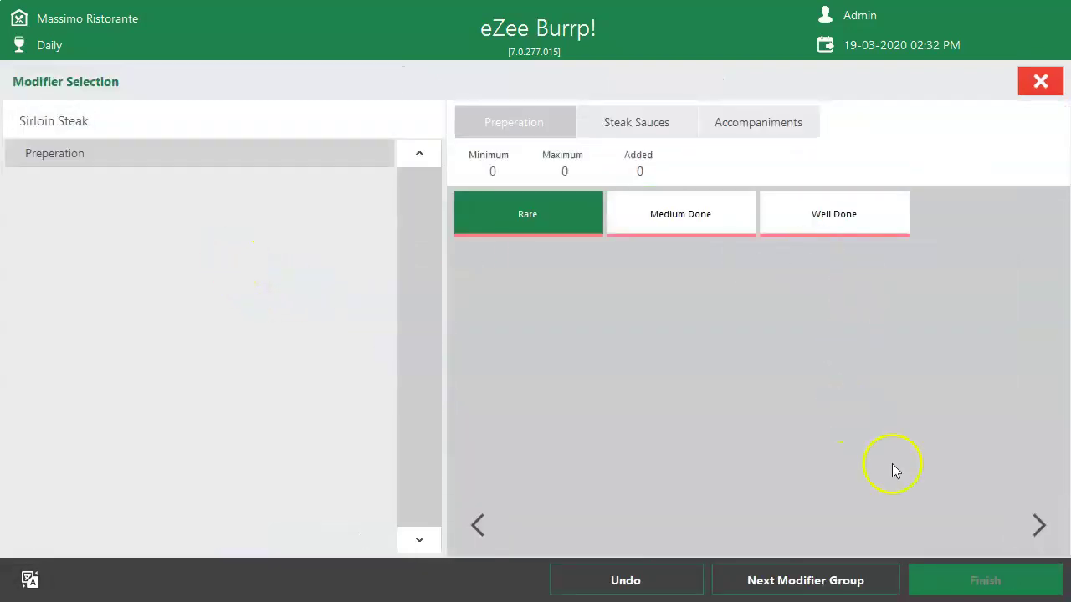
{"action": "left_click", "coordinate": [779, 577]}
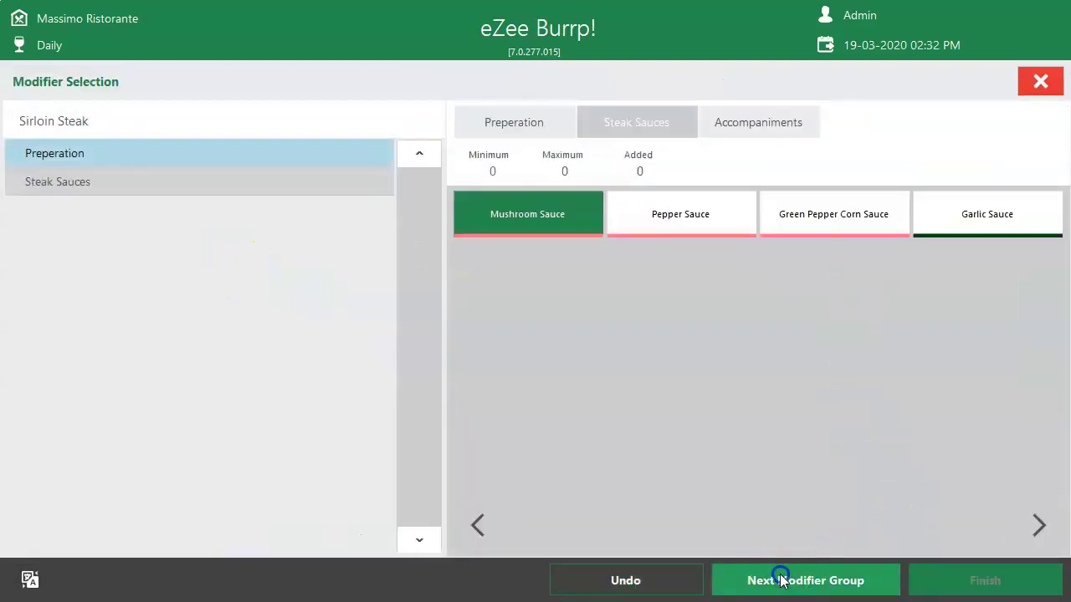
{"action": "left_click", "coordinate": [782, 581]}
{"action": "left_click", "coordinate": [946, 580]}
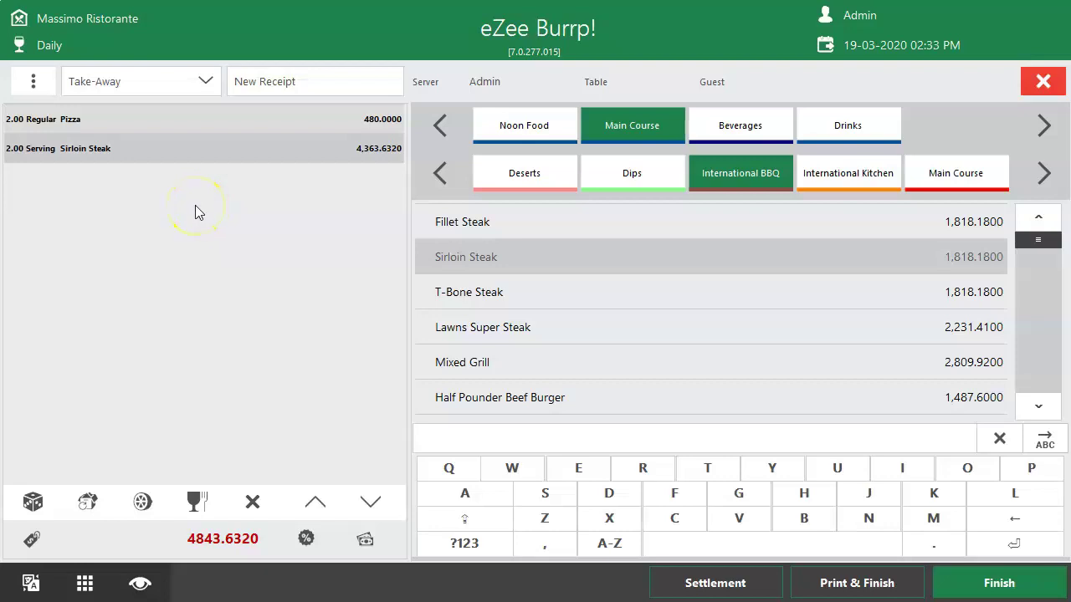
{"action": "left_click", "coordinate": [119, 149]}
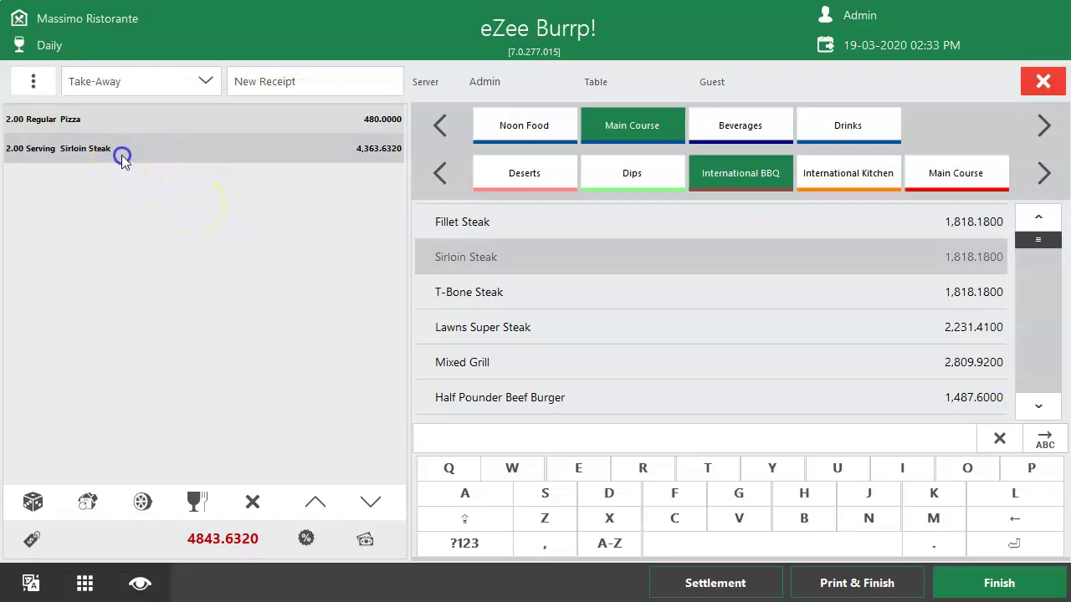
- Void the Sirloin Steak line, leaving 2 Regular Pizza at 480.0000
{"action": "left_click", "coordinate": [252, 502]}
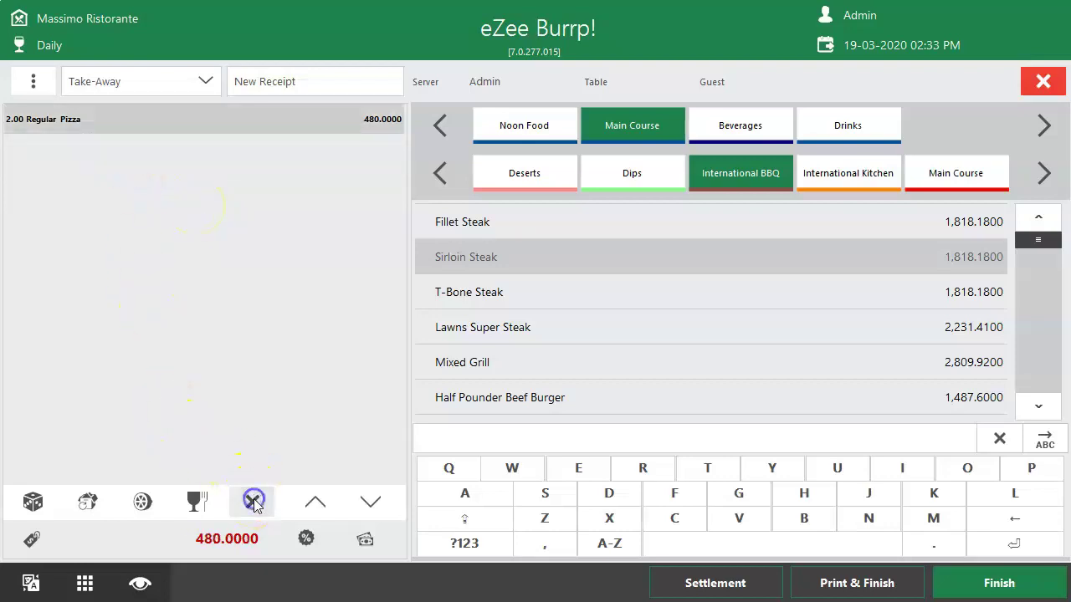
{"action": "left_click", "coordinate": [528, 172]}
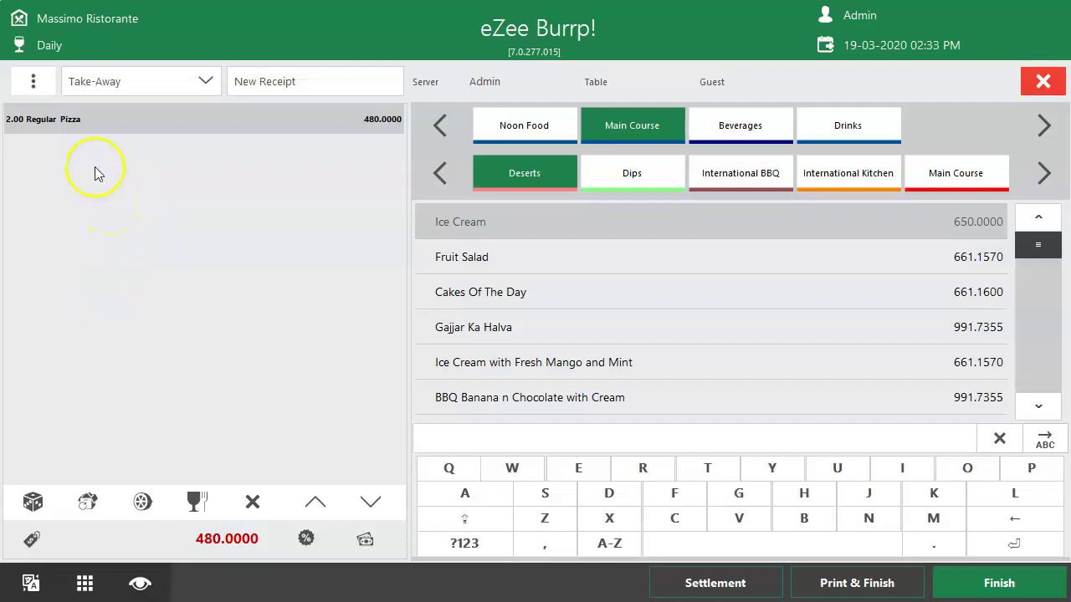
- Change the pizza line to Large with quantity 1, totalling 360.0000
{"action": "left_click", "coordinate": [34, 502]}
{"action": "left_click", "coordinate": [542, 187]}
{"action": "left_click", "coordinate": [87, 502]}
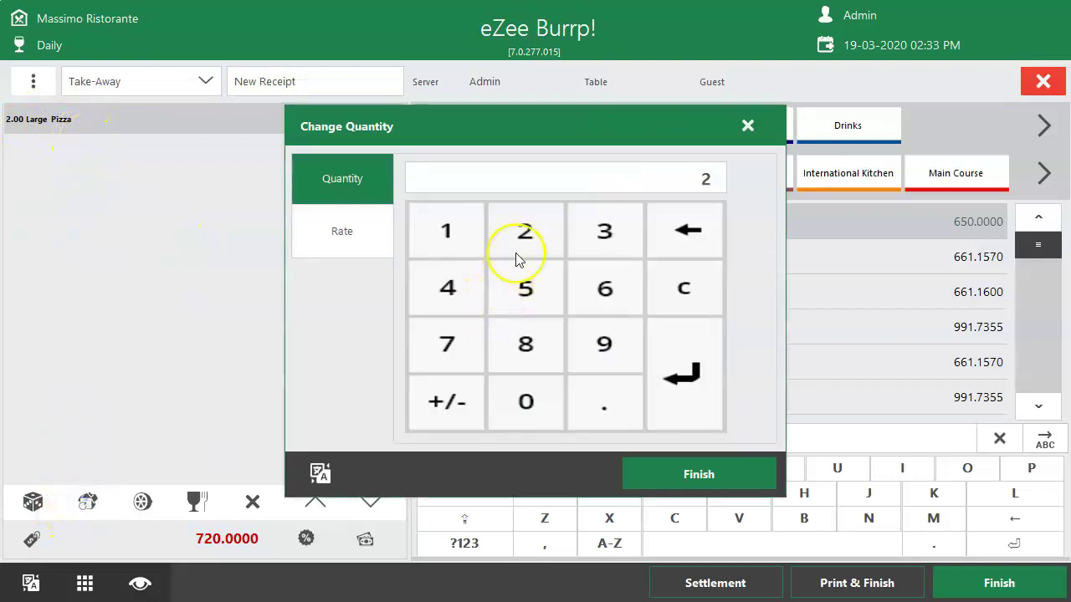
{"action": "left_click", "coordinate": [452, 231]}
{"action": "left_click", "coordinate": [725, 470]}
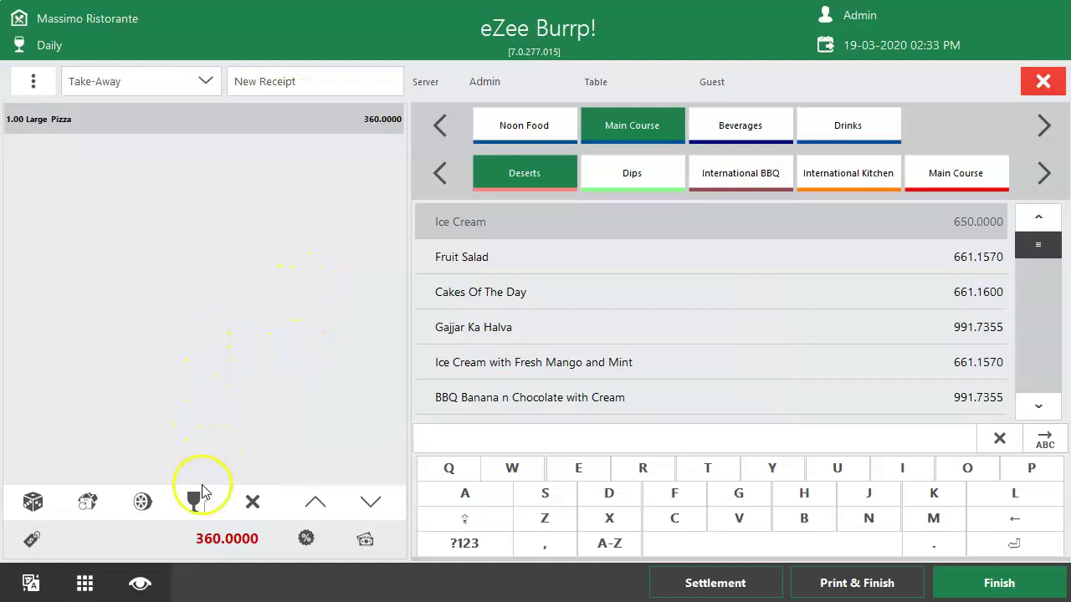
{"action": "left_click", "coordinate": [221, 122]}
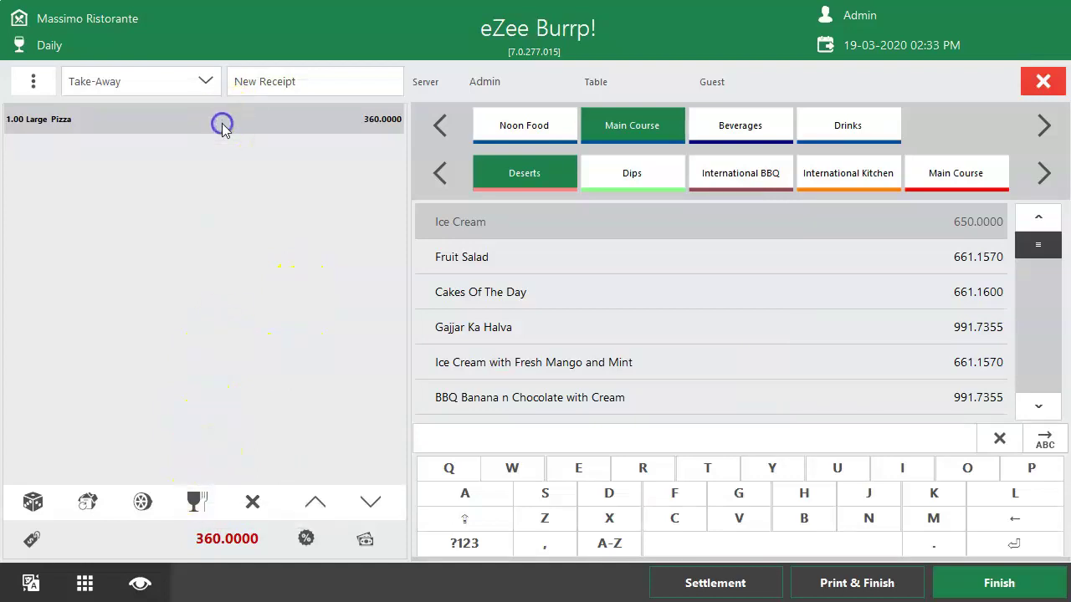
- Add an 'Extra Cheese' preparation remark to the Large Pizza line
{"action": "left_click", "coordinate": [197, 502]}
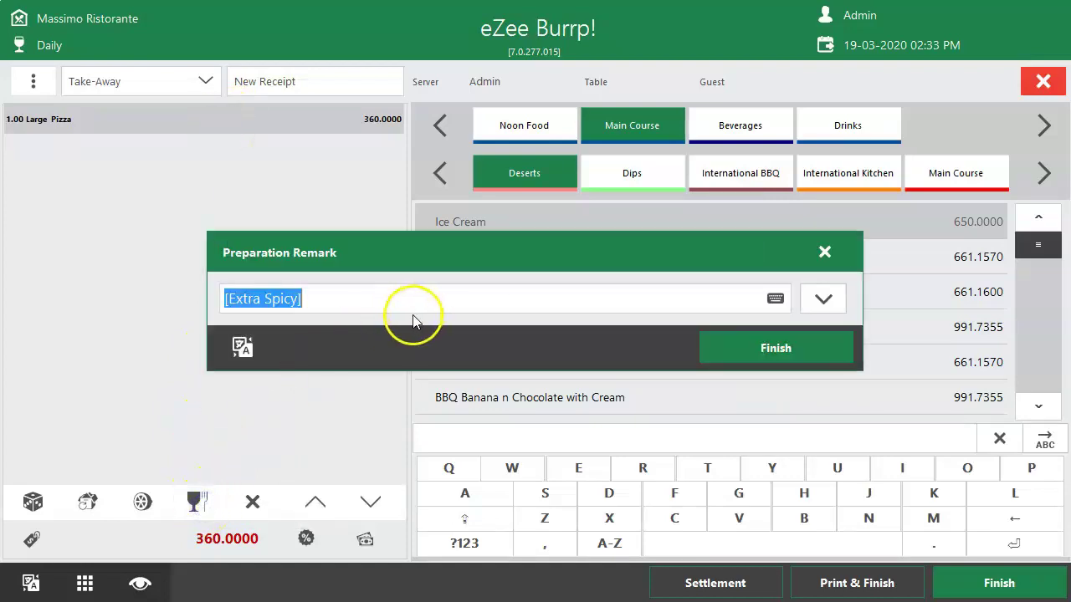
{"action": "type", "text": "Extra Cheese"}
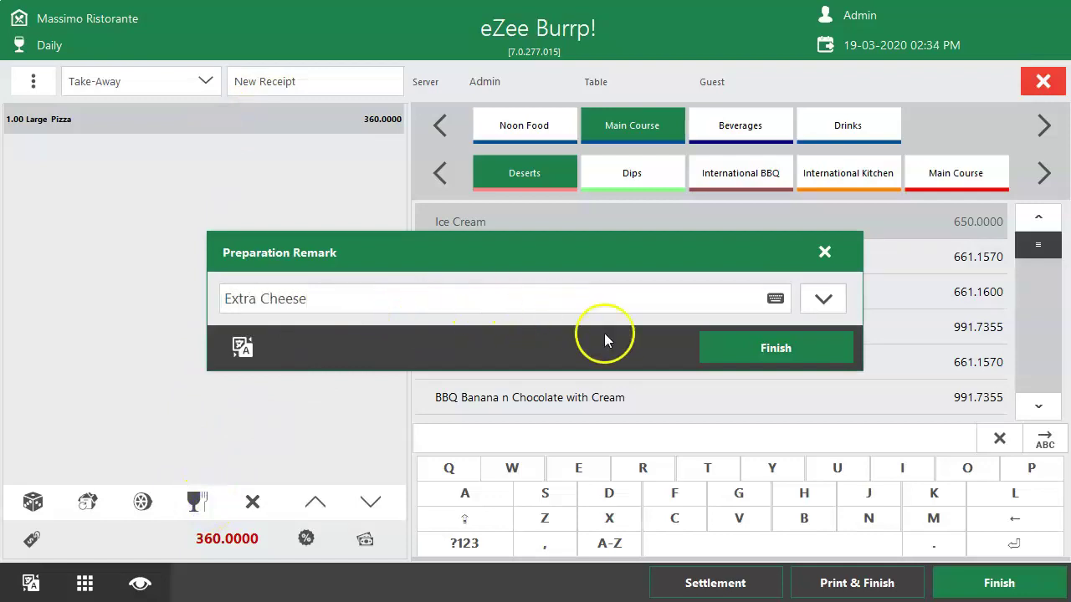
{"action": "left_click", "coordinate": [734, 351]}
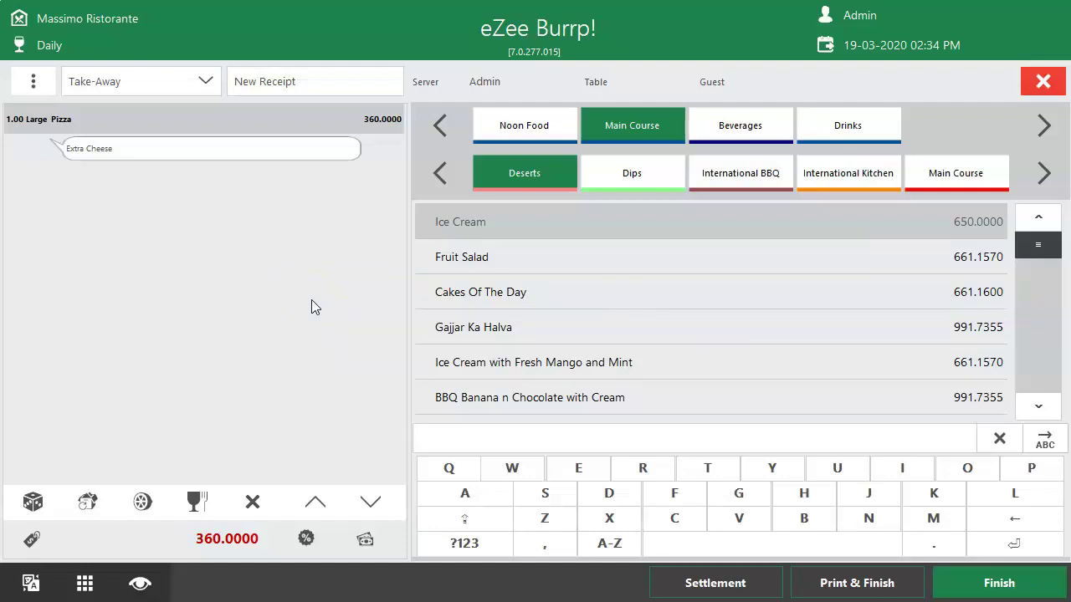
{"action": "left_click", "coordinate": [306, 539]}
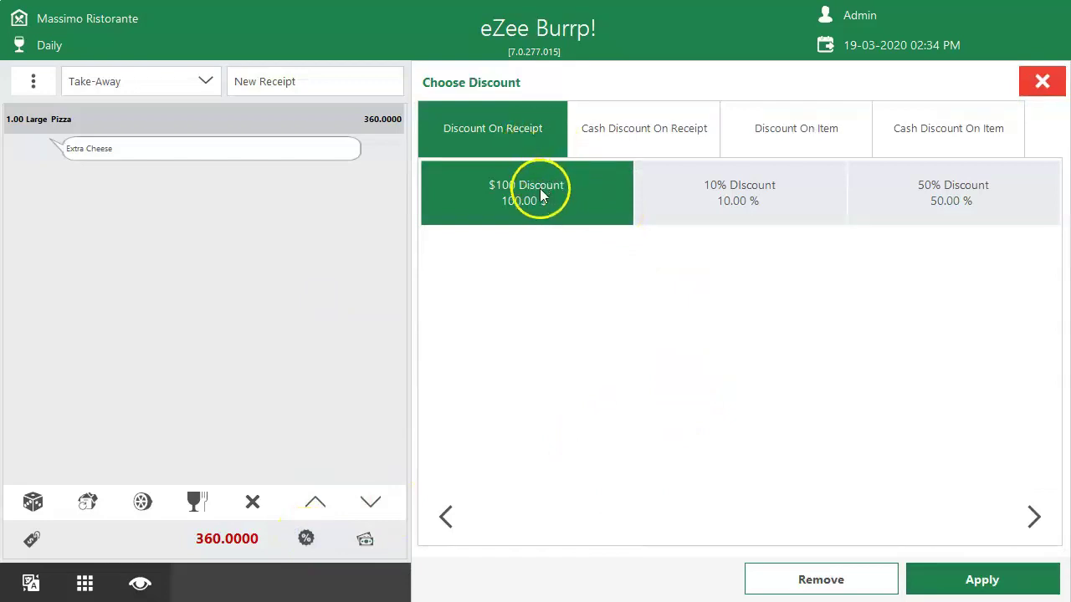
{"action": "left_click", "coordinate": [778, 127]}
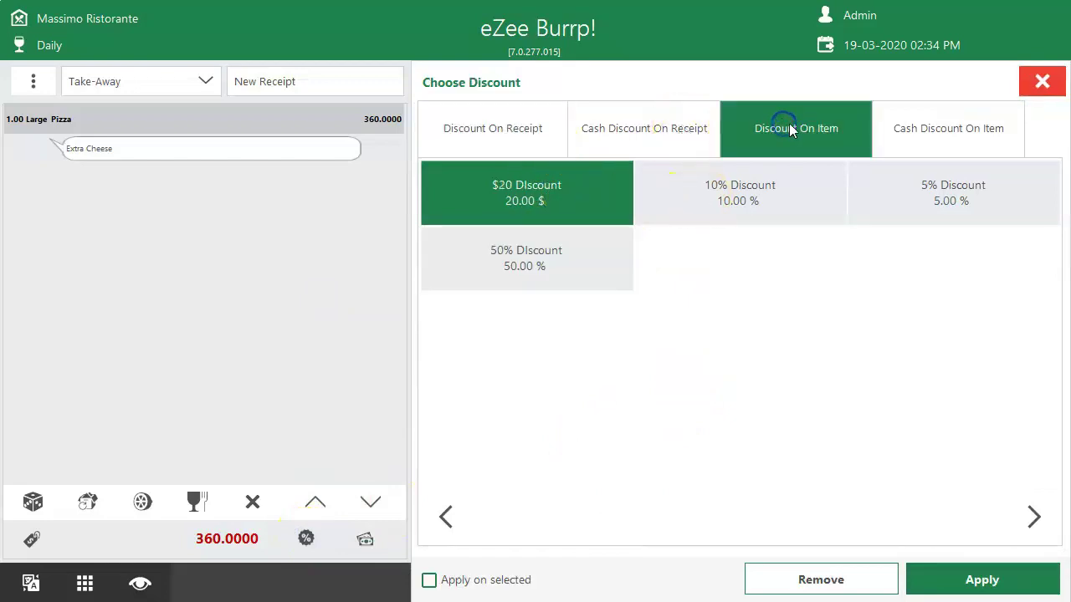
{"action": "left_click", "coordinate": [525, 136]}
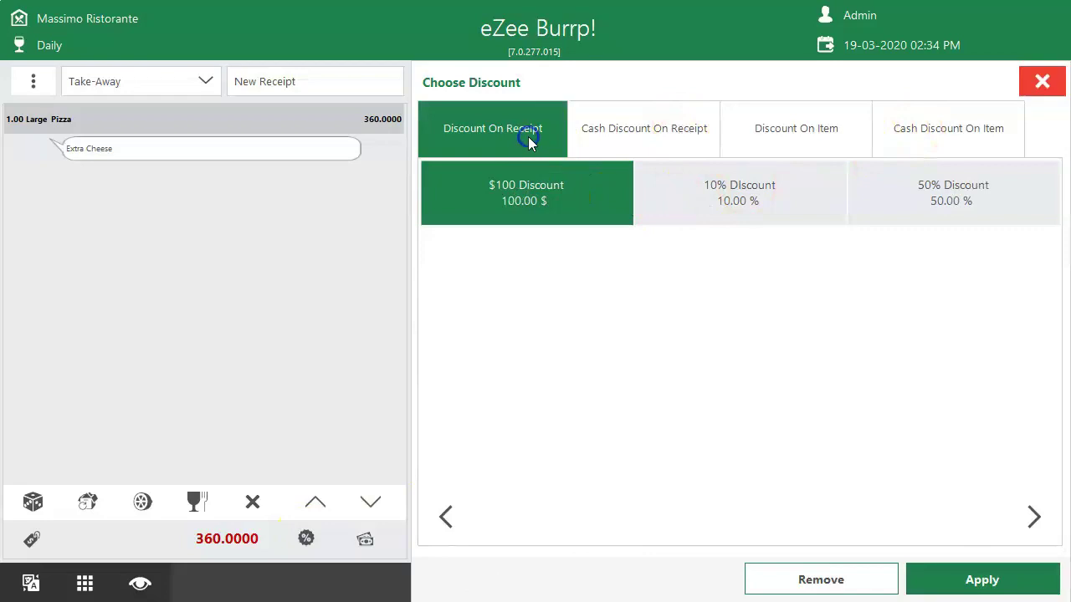
{"action": "left_click", "coordinate": [1042, 81]}
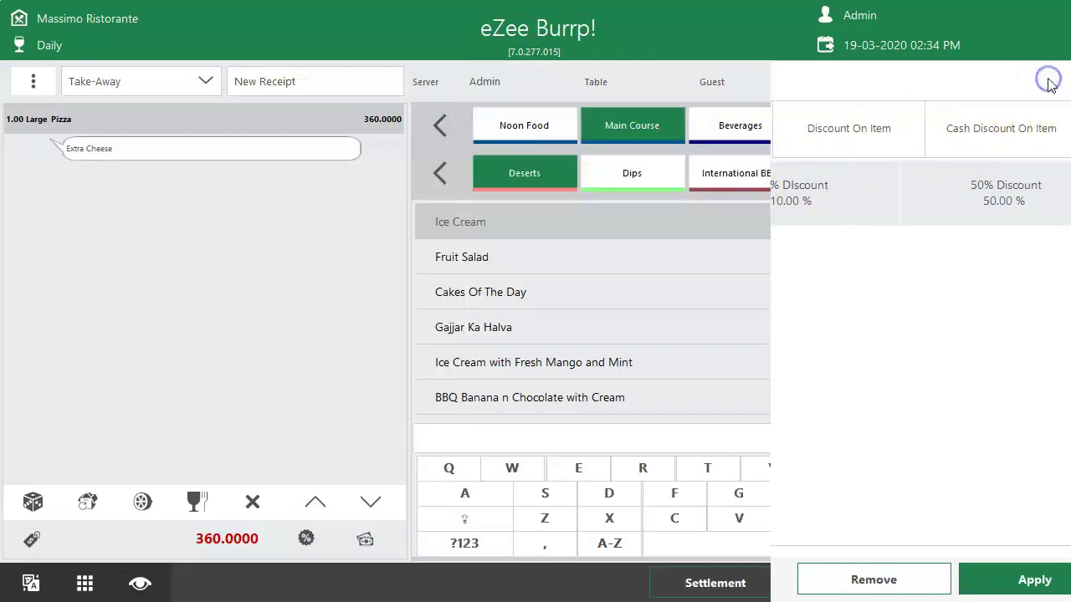
- Check Settlement and payment types without paying, then Print & Finish the receipt
{"action": "left_click", "coordinate": [708, 585]}
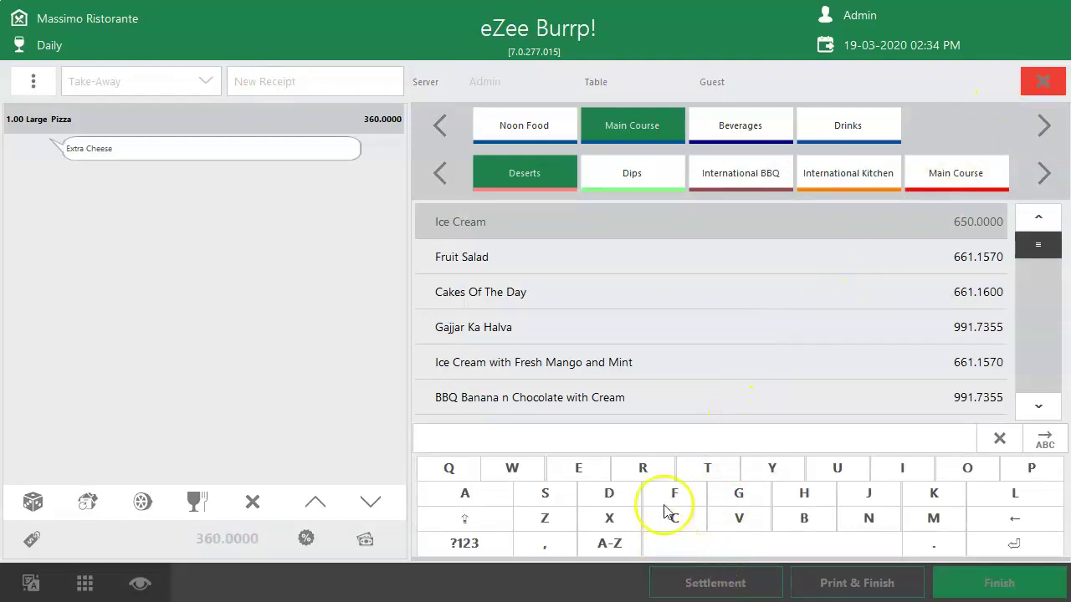
{"action": "left_click", "coordinate": [1042, 80]}
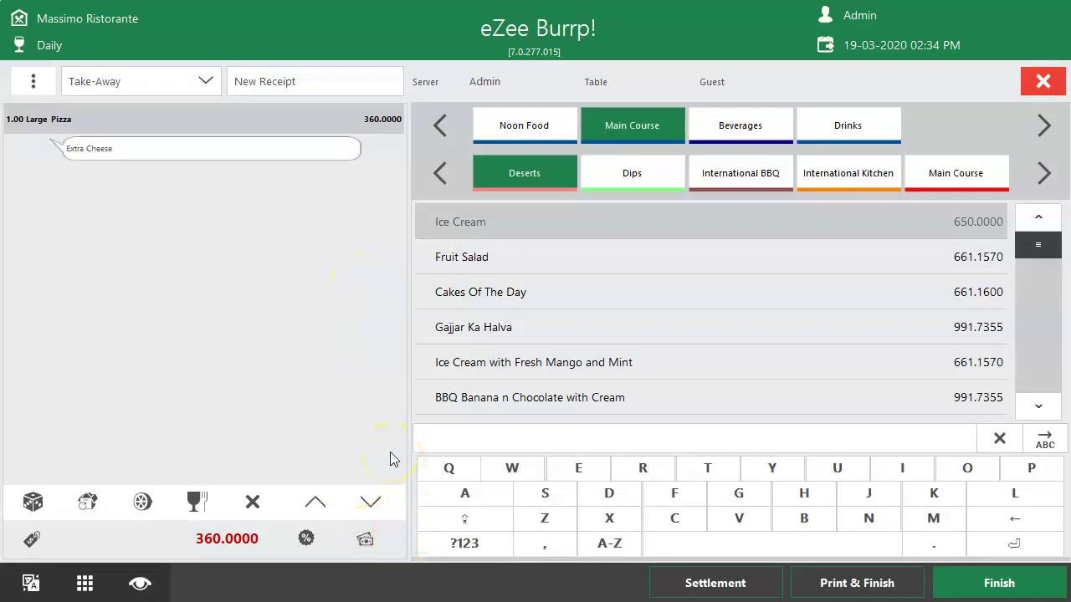
{"action": "left_click", "coordinate": [694, 583]}
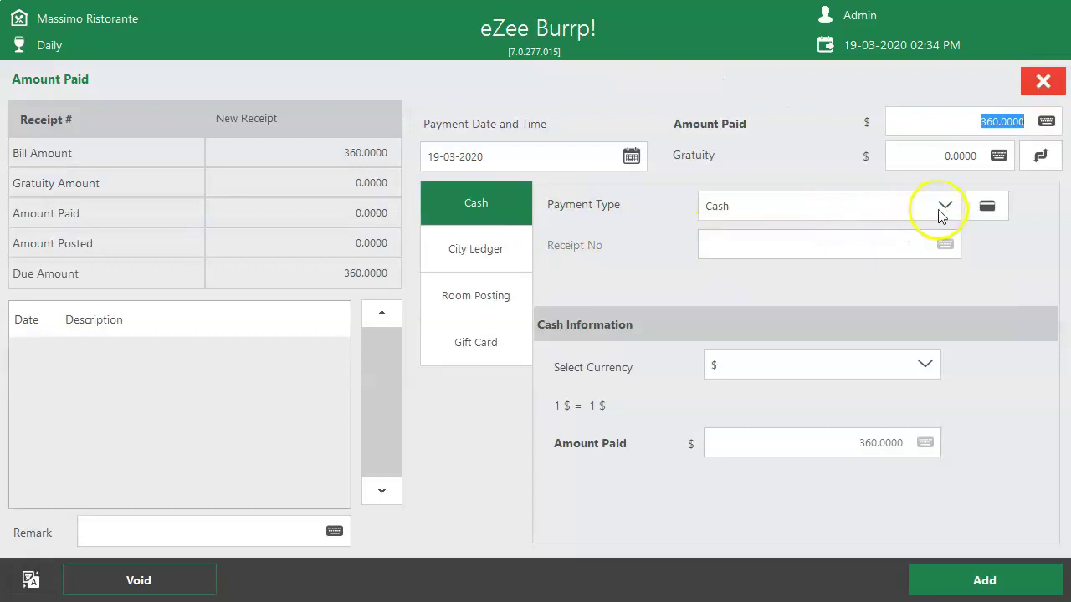
{"action": "left_click", "coordinate": [944, 205]}
{"action": "left_click", "coordinate": [688, 140]}
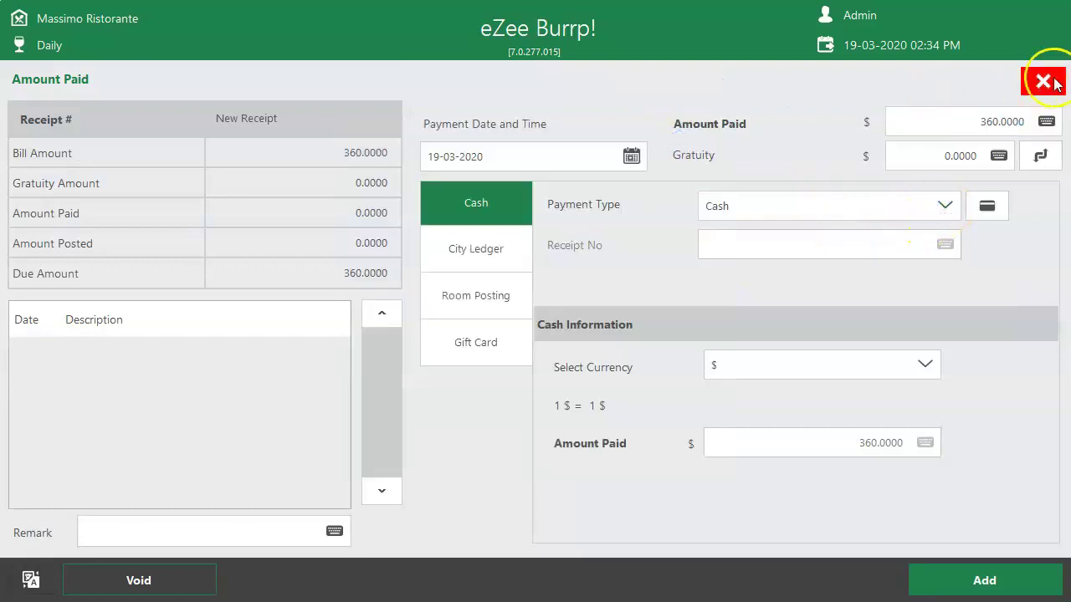
{"action": "left_click", "coordinate": [1043, 81]}
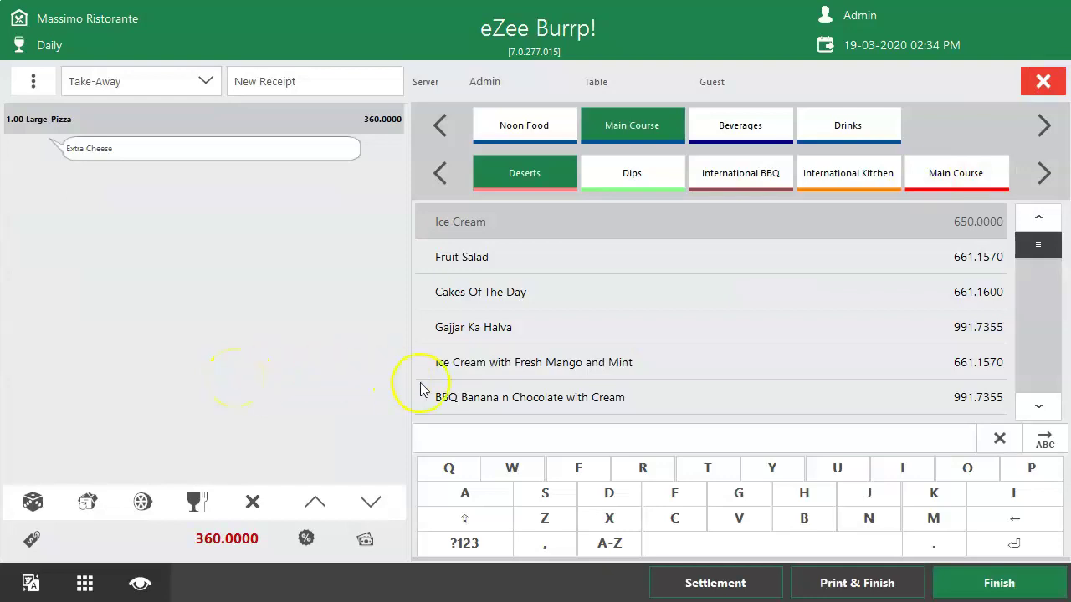
{"action": "left_click", "coordinate": [847, 587]}
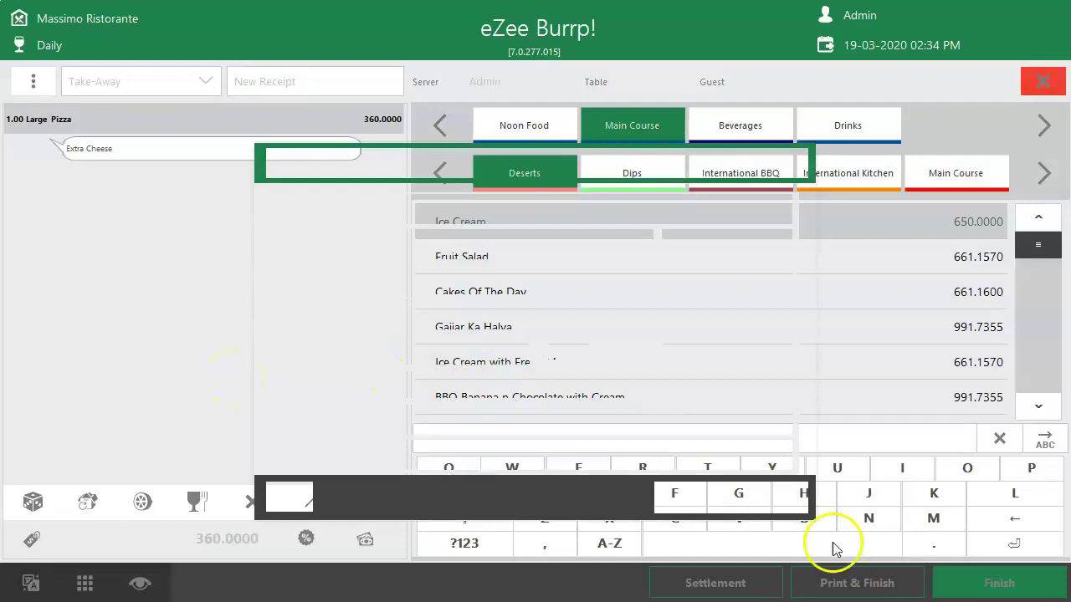
{"action": "left_click", "coordinate": [777, 166]}
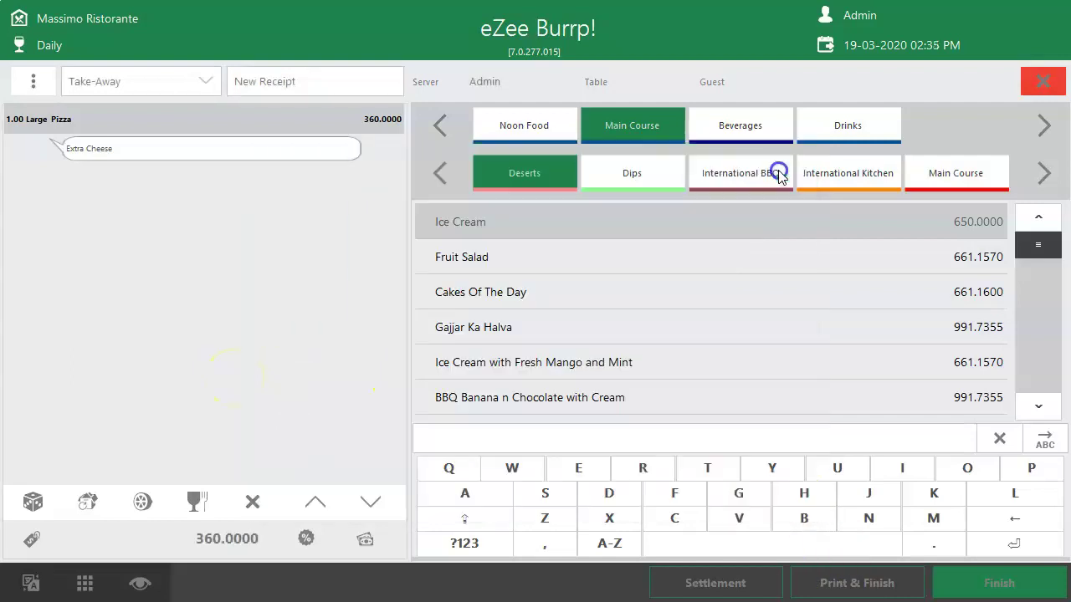
- Close the order screen and open the Receipt List showing the 360.0000 receipt
{"action": "left_click", "coordinate": [1043, 81]}
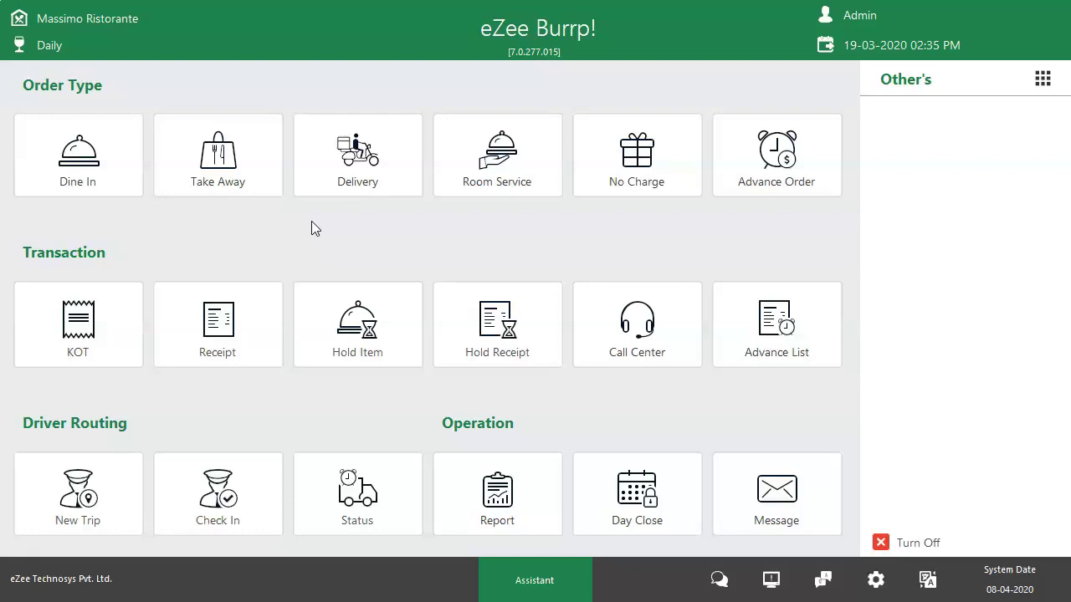
{"action": "left_click", "coordinate": [255, 297]}
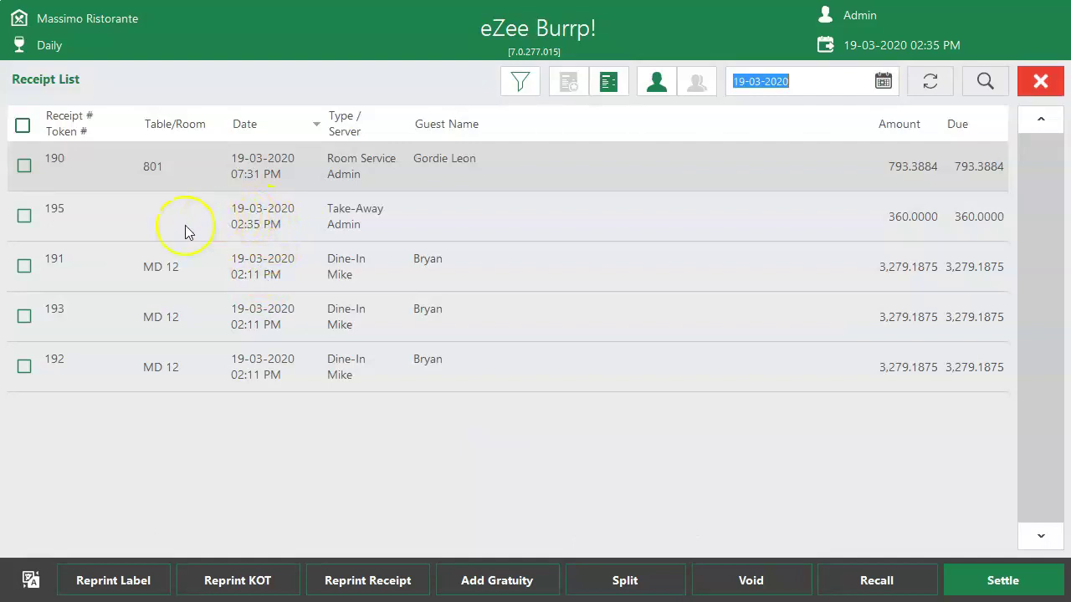
- Include settled receipts in the Receipt List and start settling take-away receipt 195
{"action": "left_click", "coordinate": [611, 81]}
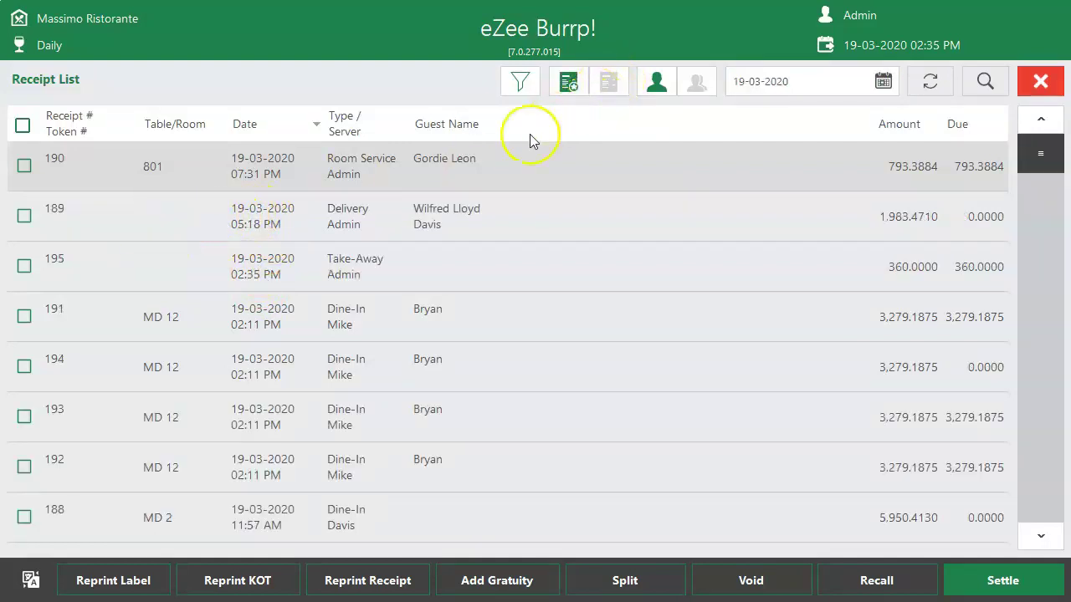
{"action": "left_click", "coordinate": [24, 266]}
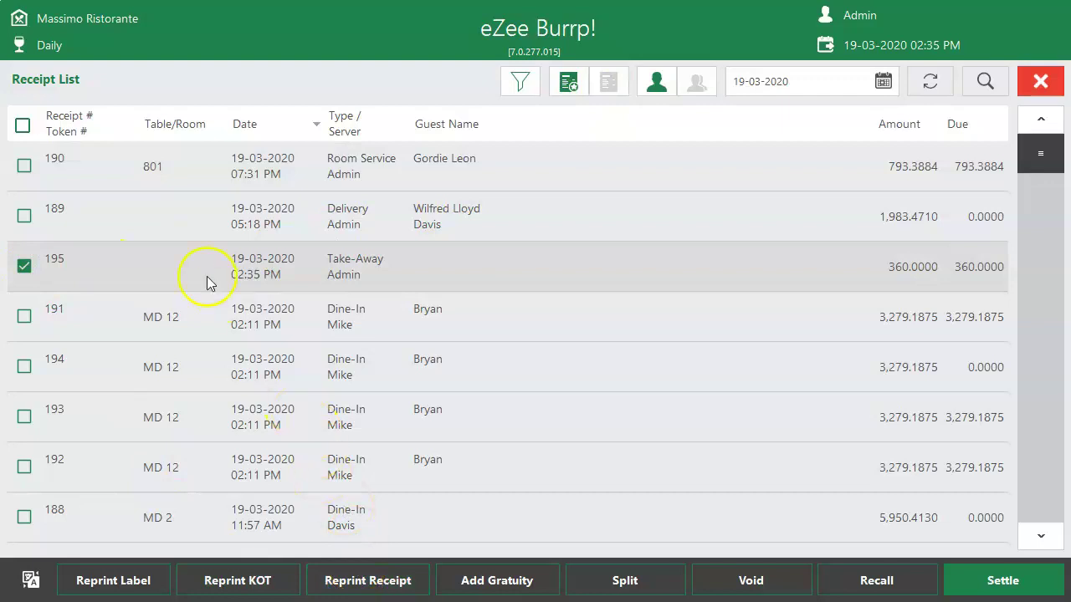
{"action": "left_click", "coordinate": [973, 579]}
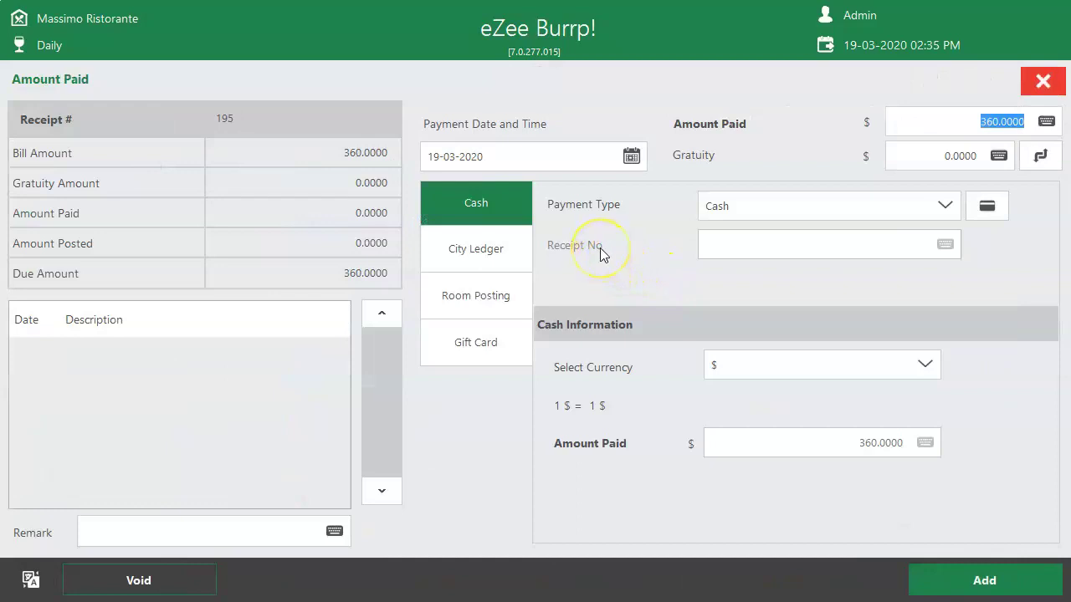
- Record a 360.0000 Cash payment, dismiss the change due notice, and close the Receipt List
{"action": "left_click", "coordinate": [980, 121]}
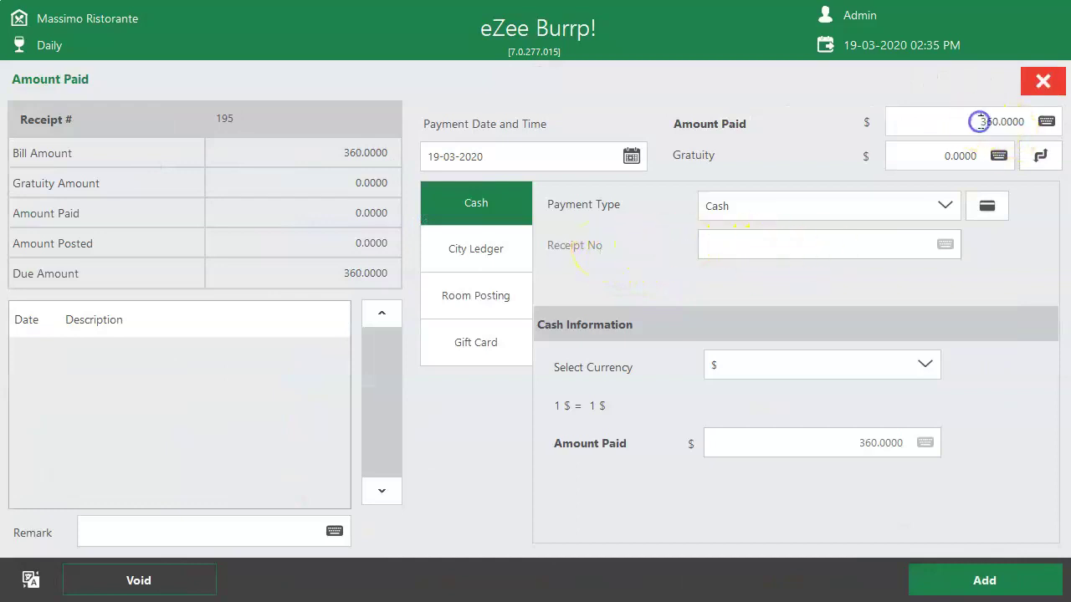
{"action": "left_click", "coordinate": [935, 206]}
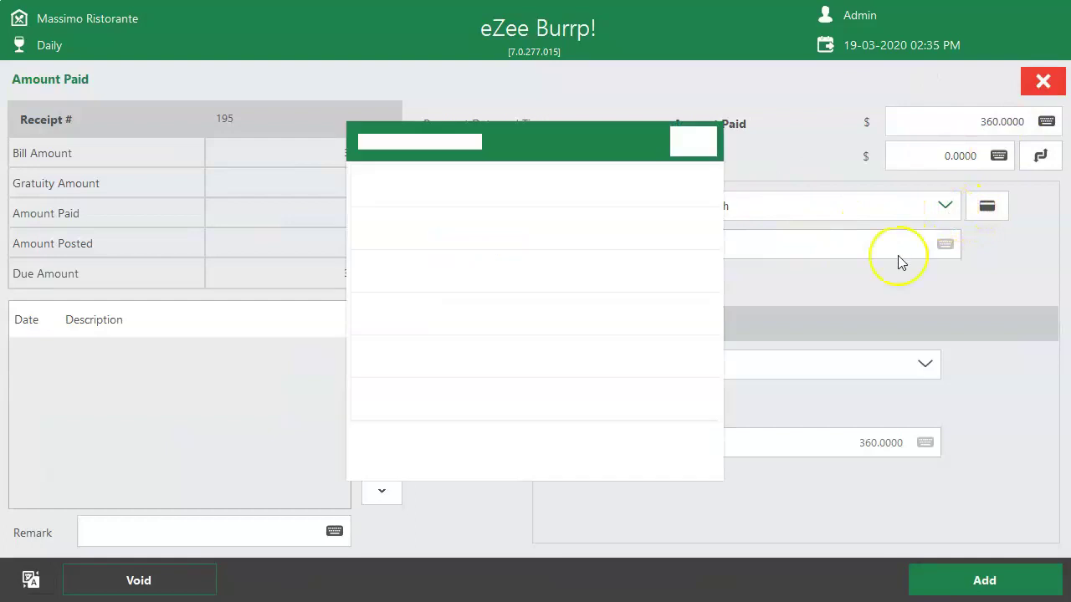
{"action": "left_click", "coordinate": [537, 189]}
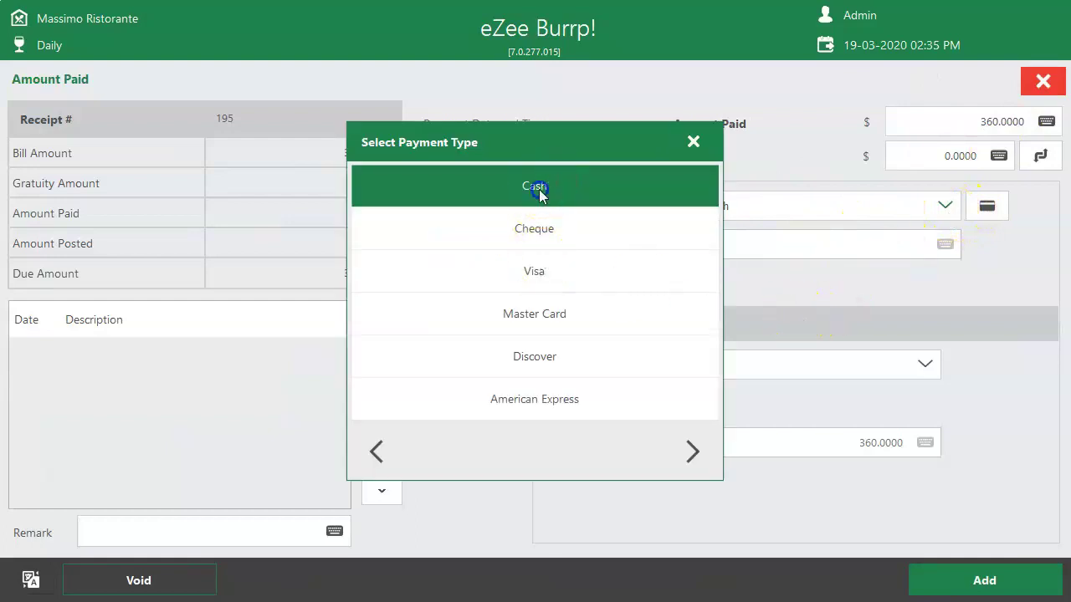
{"action": "left_click", "coordinate": [962, 589]}
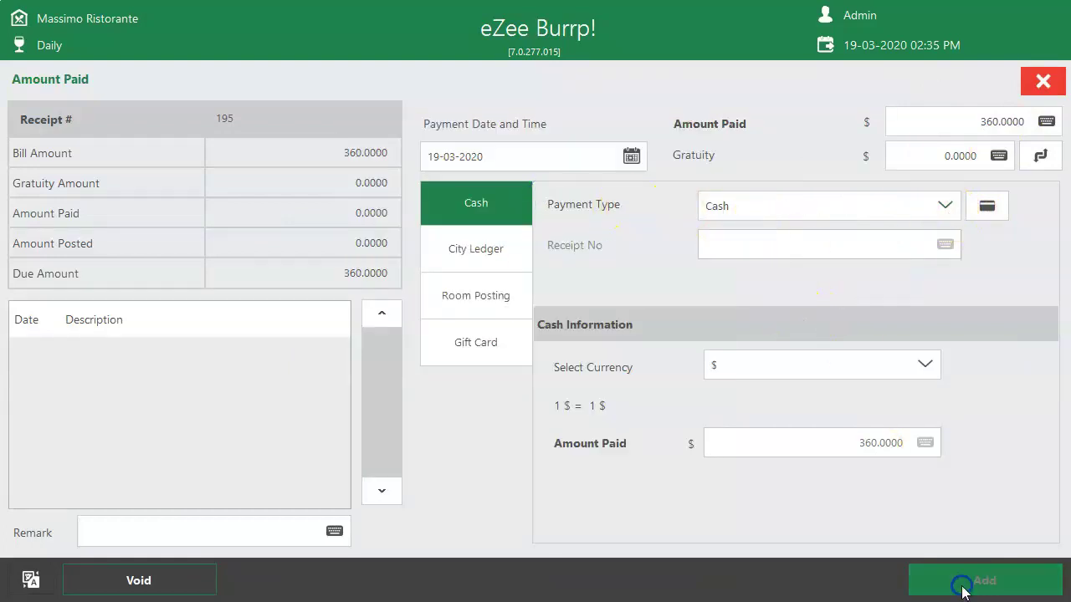
{"action": "left_click", "coordinate": [641, 326]}
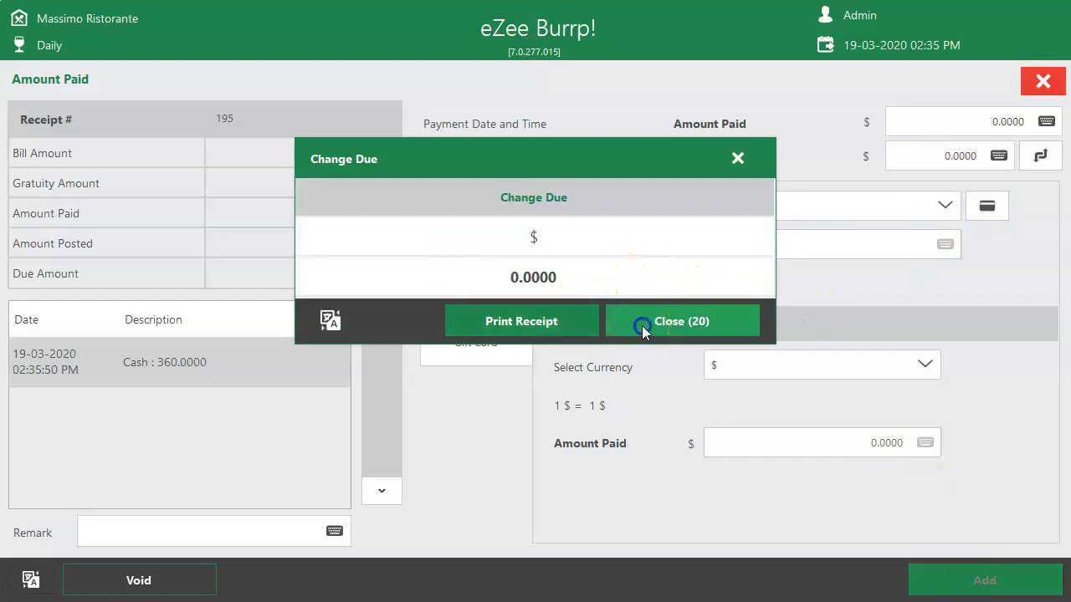
{"action": "left_click", "coordinate": [1037, 82]}
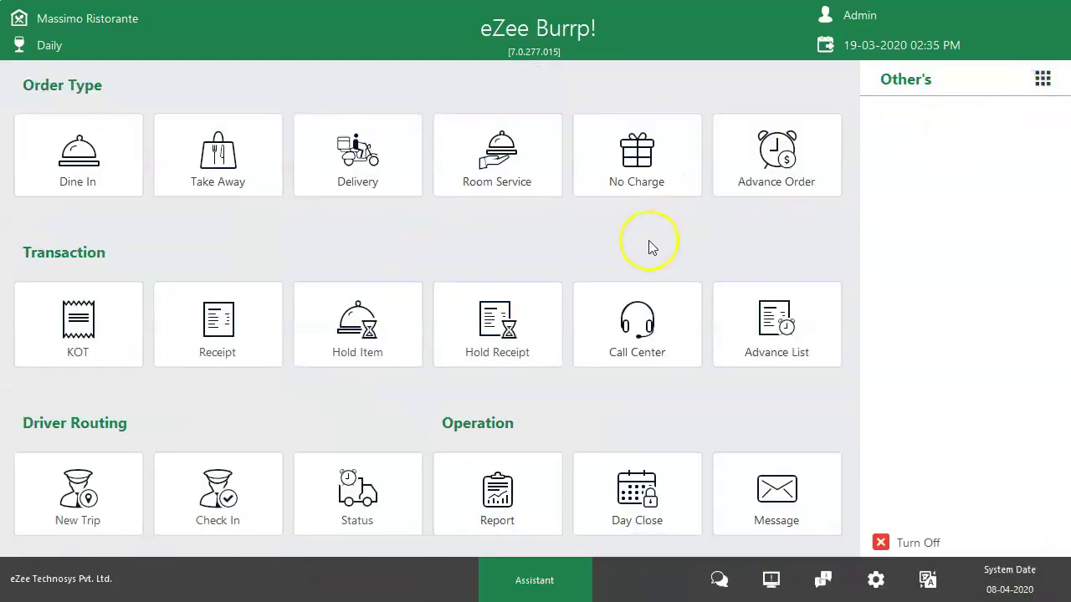